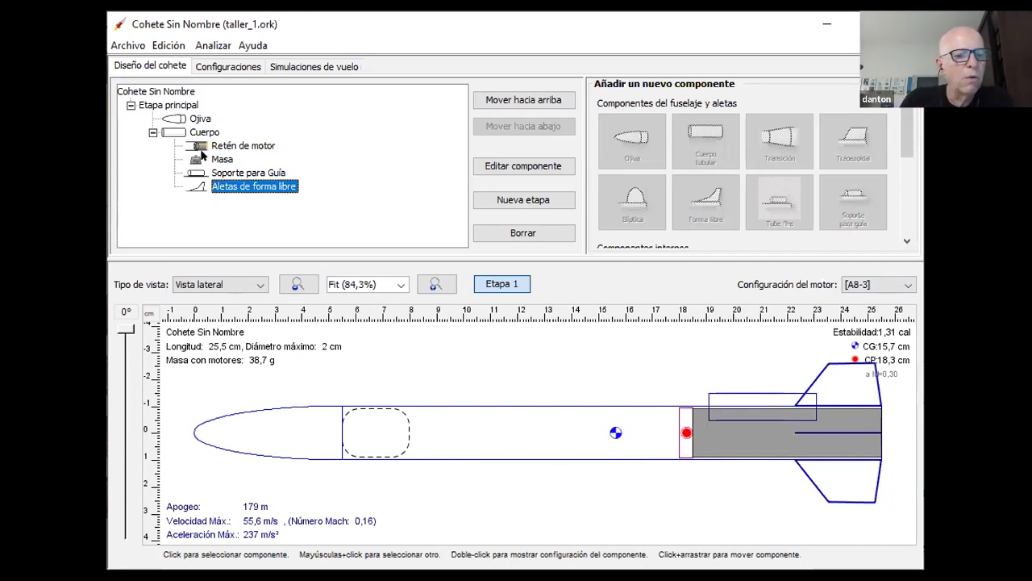
Examine the data and thrust curve of the Estes A8 motor in the second [A8-3] configuration and confirm that motor.
left_click(206, 69)
left_click(150, 66)
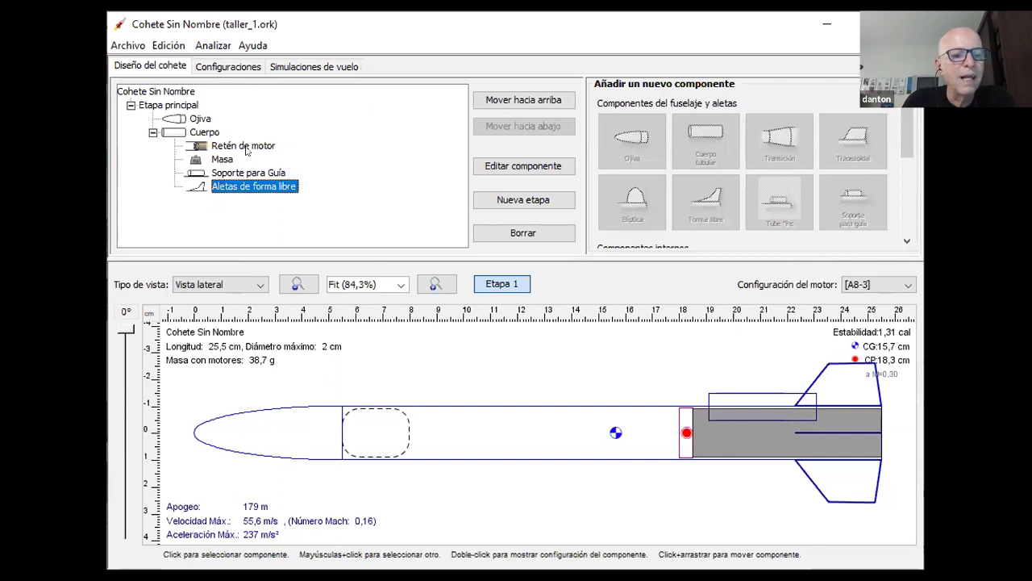
left_click(221, 68)
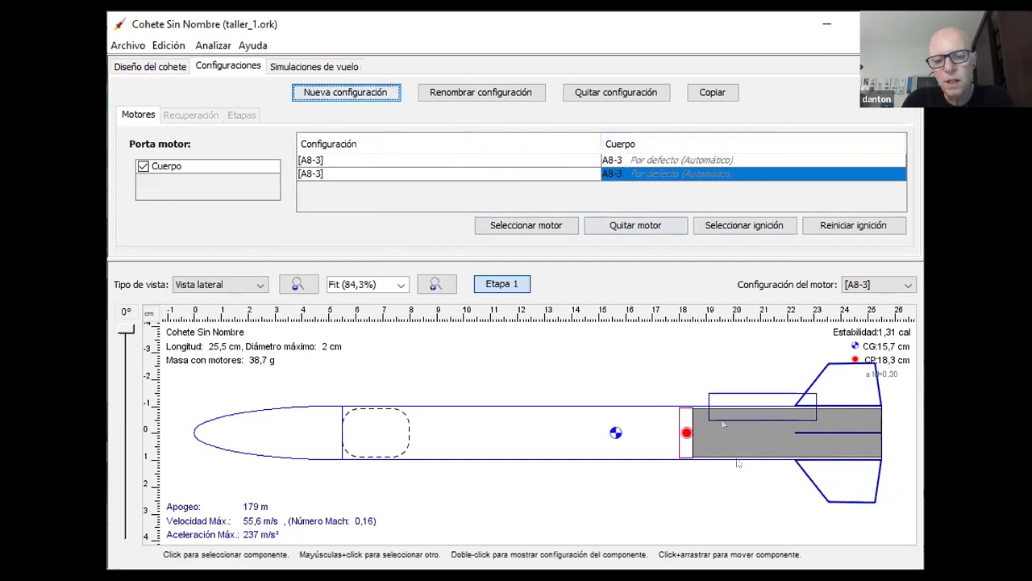
double_click(597, 173)
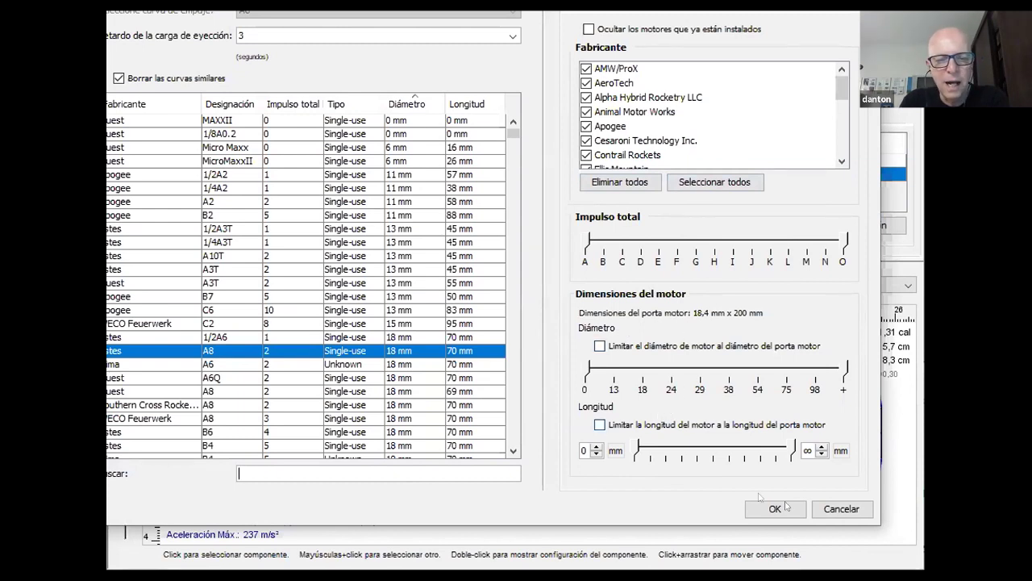
left_click(840, 513)
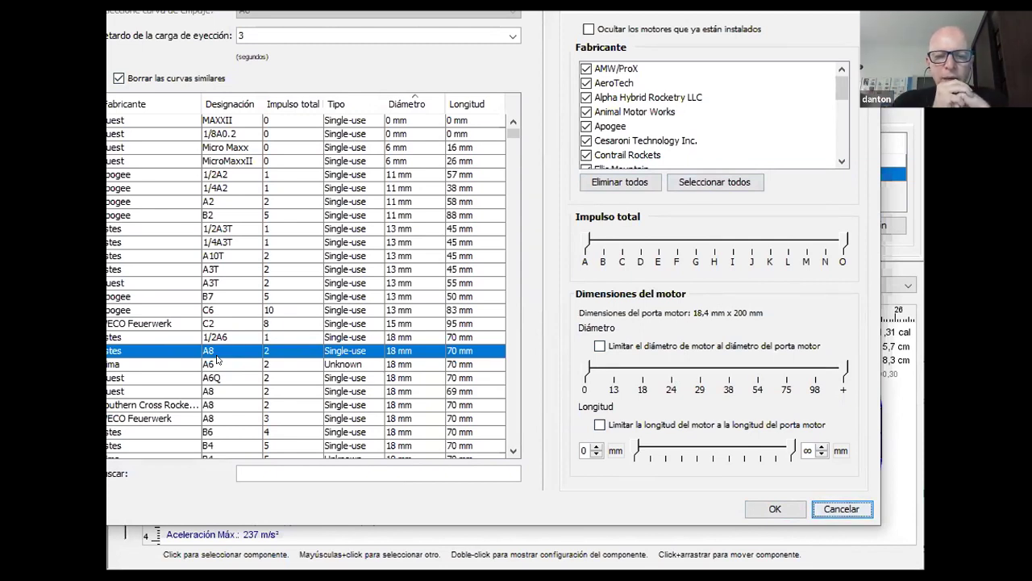
left_click(613, 7)
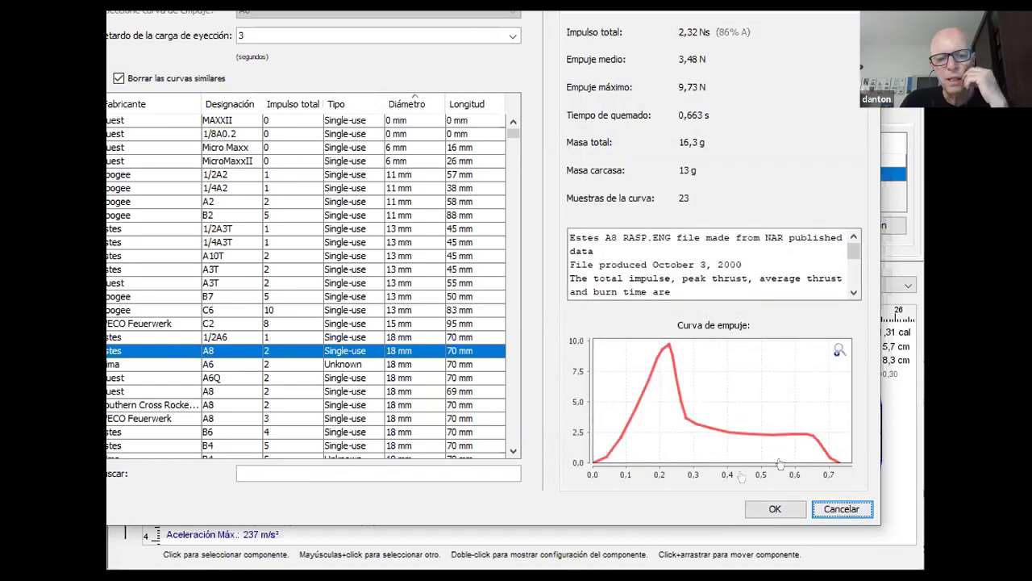
left_click(626, 8)
left_click(653, 13)
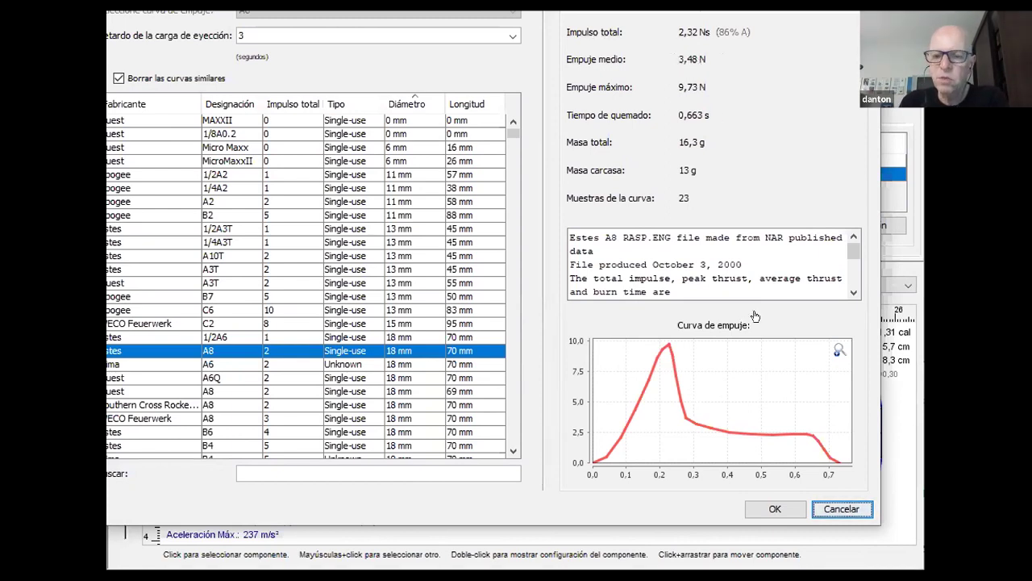
left_click(775, 508)
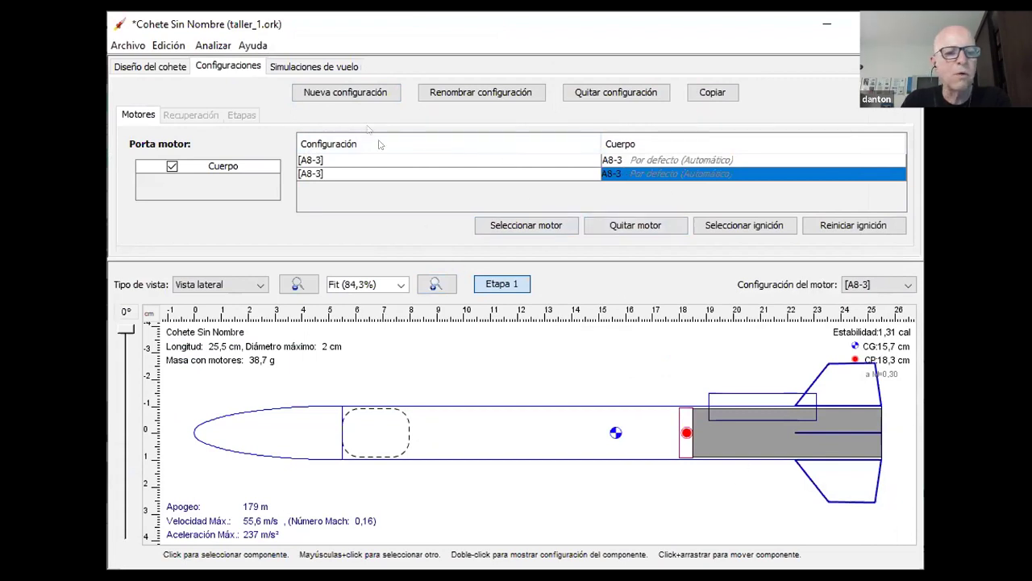
Edit Simulation 1's launch conditions and set the average wind speed to 0 m/s.
left_click(304, 65)
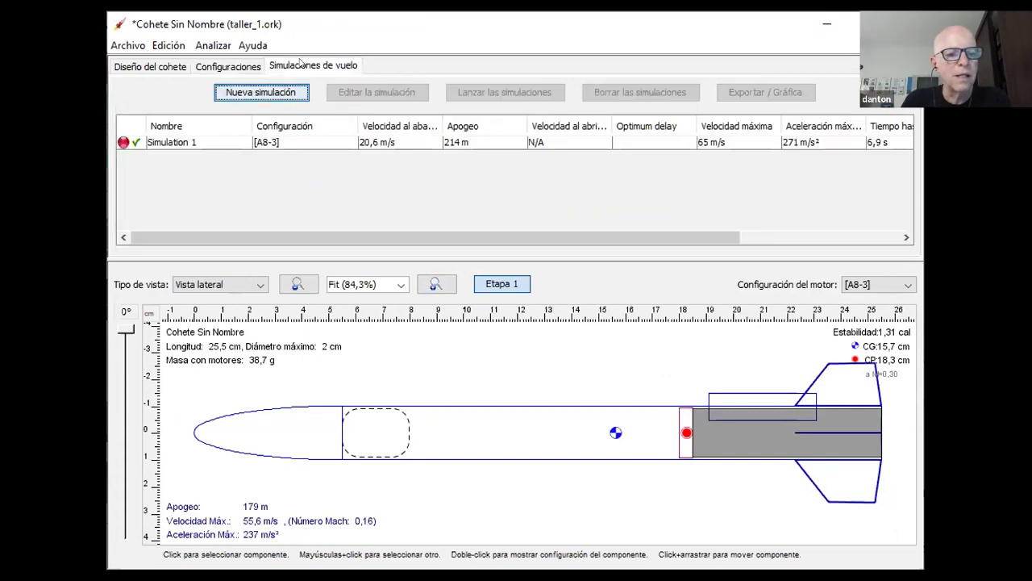
left_click(168, 140)
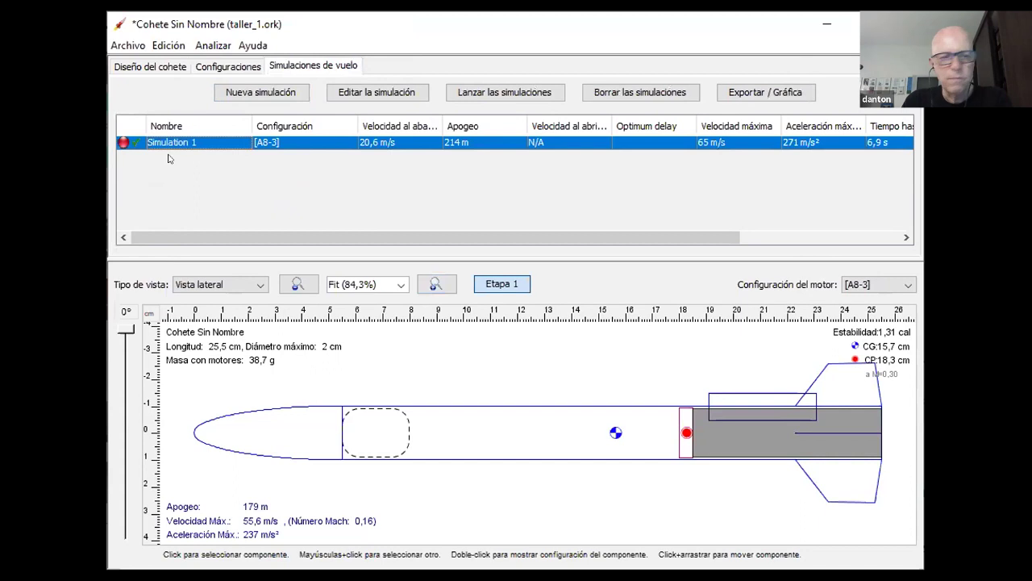
left_click(358, 88)
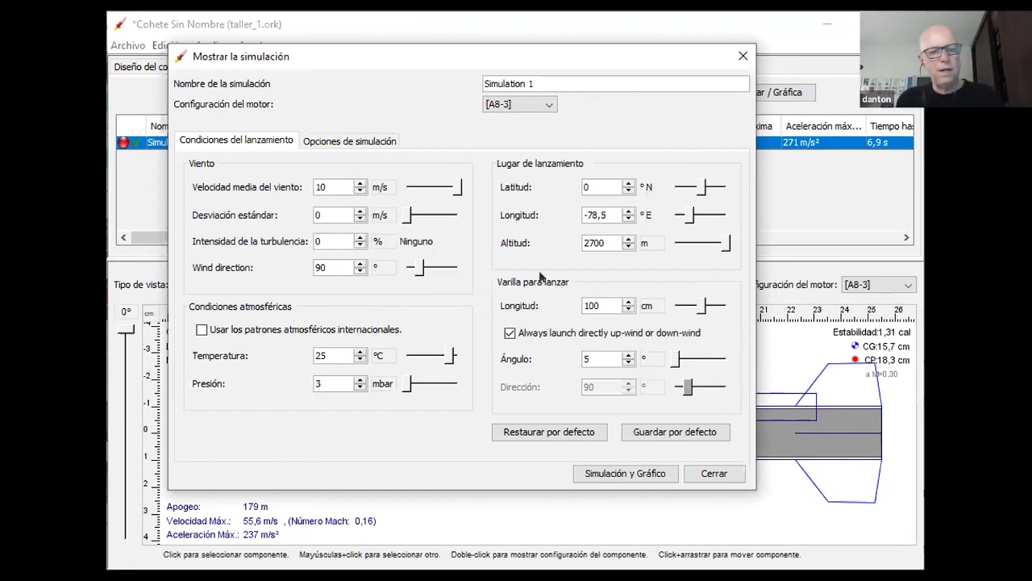
left_click(339, 184)
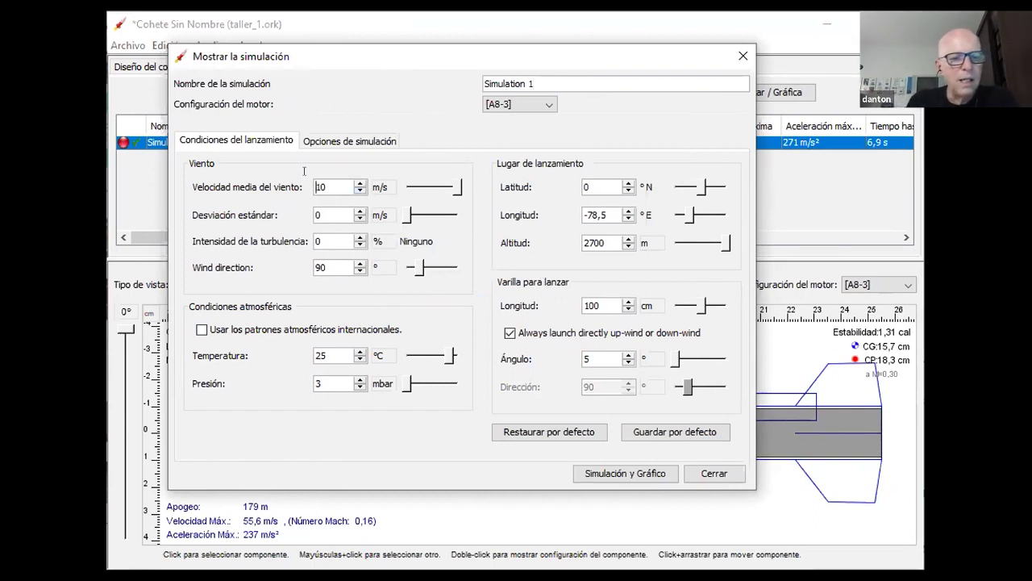
double_click(327, 187)
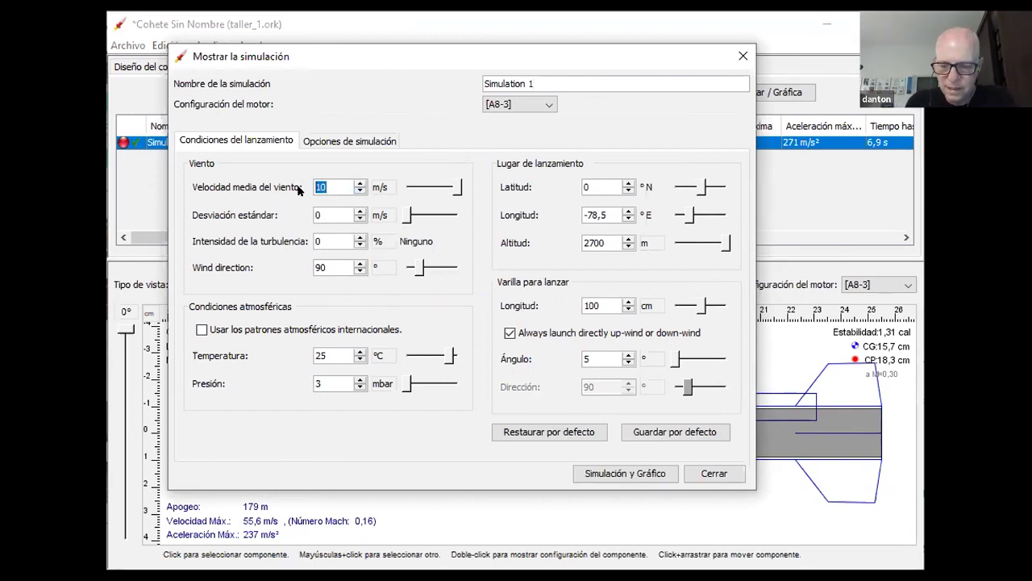
type("0")
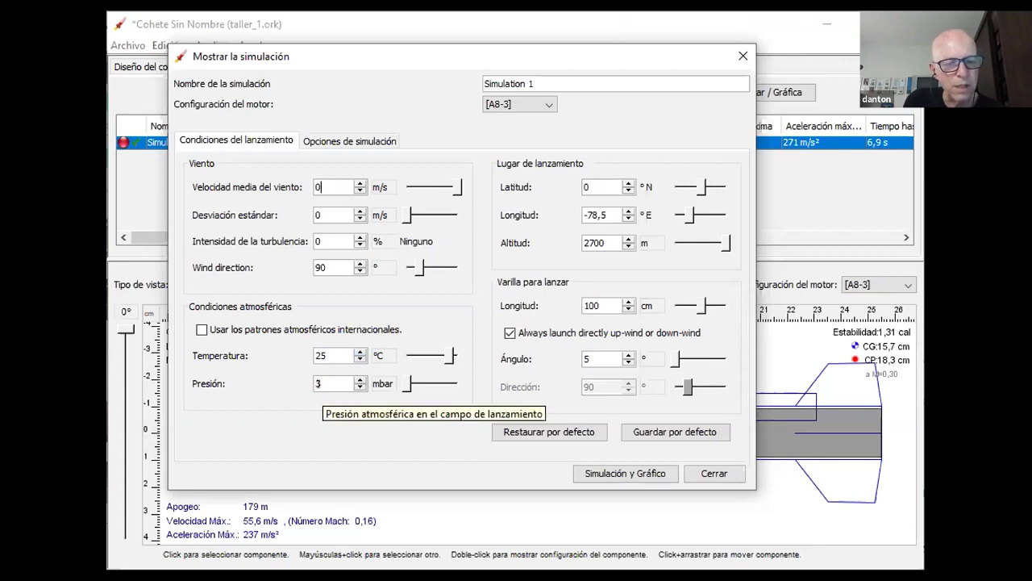
Set the atmospheric pressure at the launch site to 1000 mbar.
left_click(307, 329)
left_click(342, 378)
type("100")
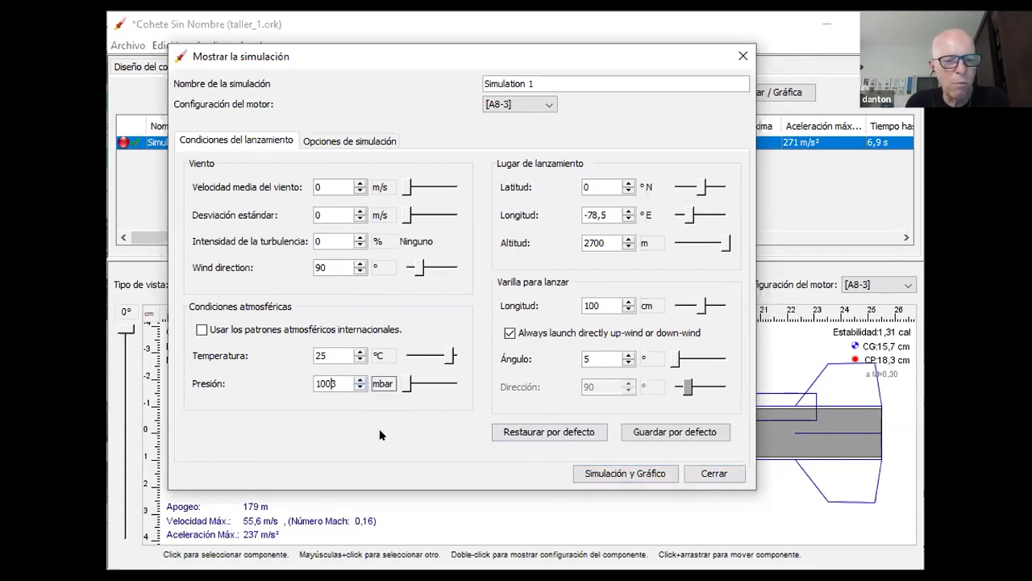
type("0")
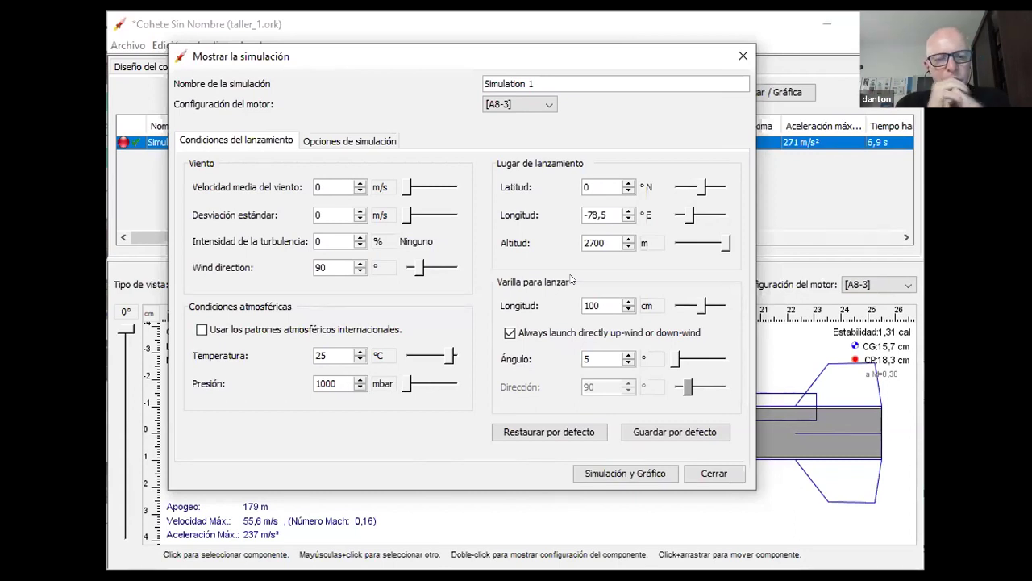
Run Simulation 1, plot its vertical motion against time, and close the chart and the simulation dialog.
left_click(579, 358)
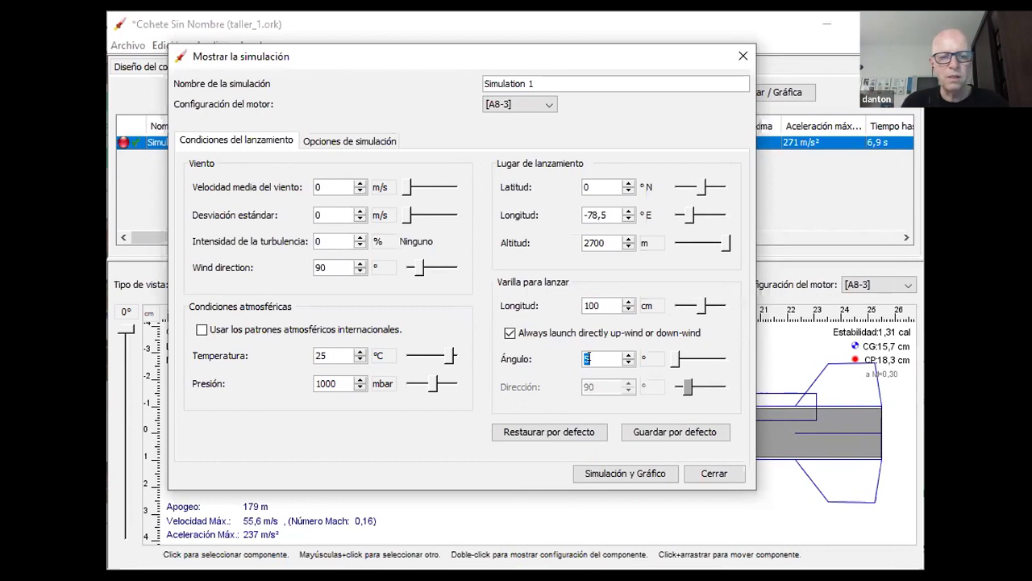
left_click(624, 475)
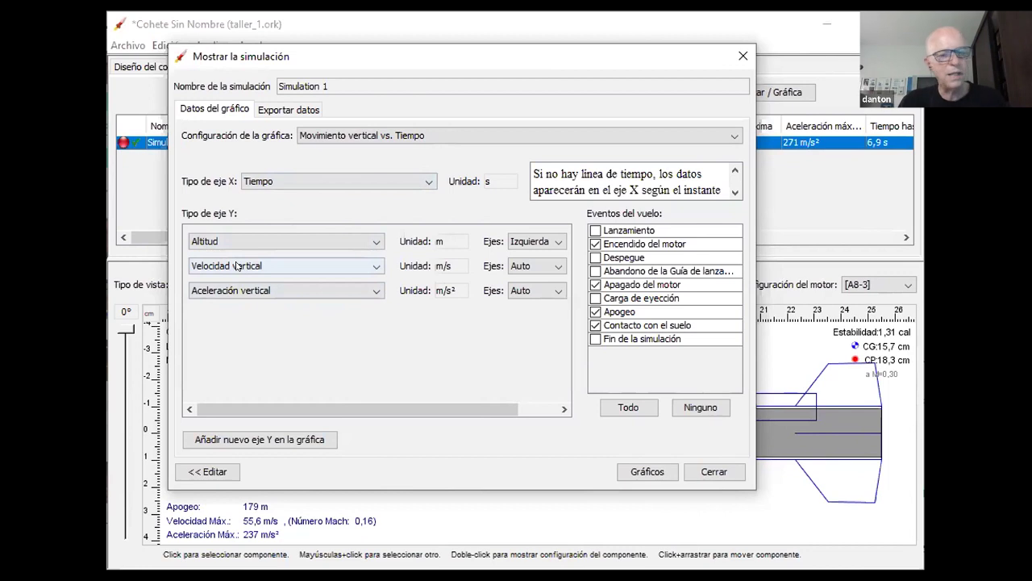
left_click(641, 472)
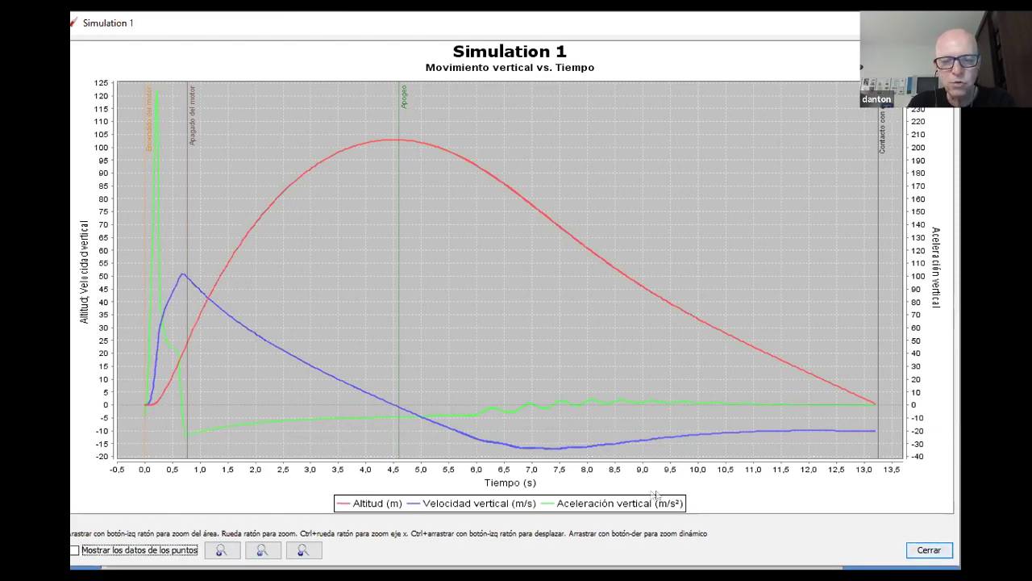
left_click(928, 550)
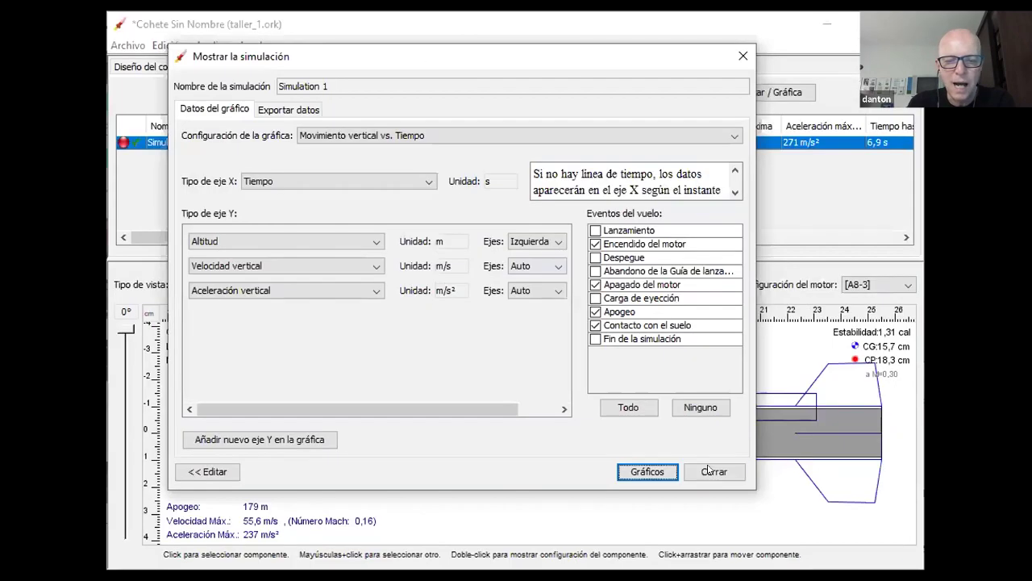
left_click(714, 472)
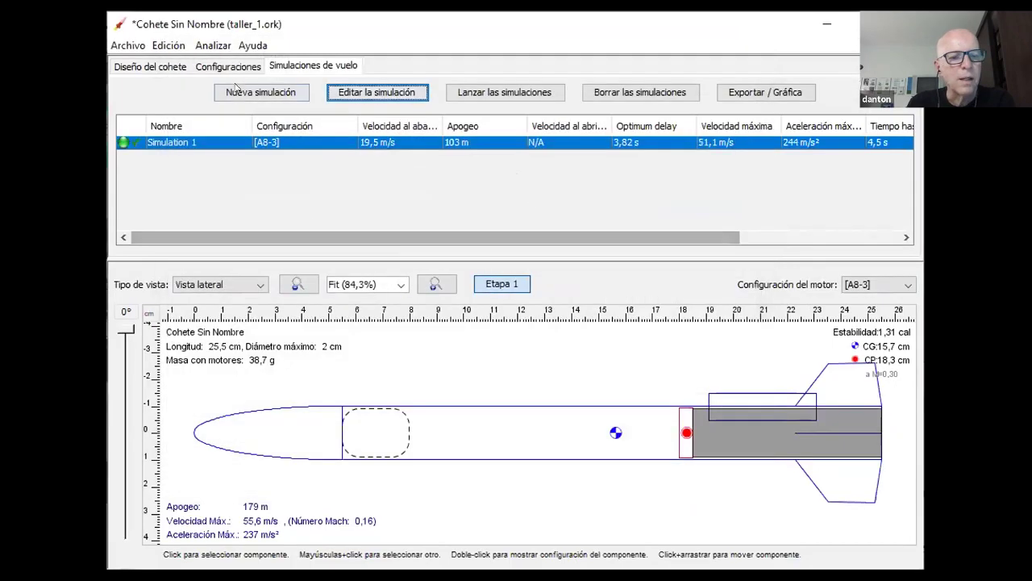
Reopen Simulation 1's plot settings and remove vertical velocity and vertical acceleration from the Y axis types.
left_click(274, 141)
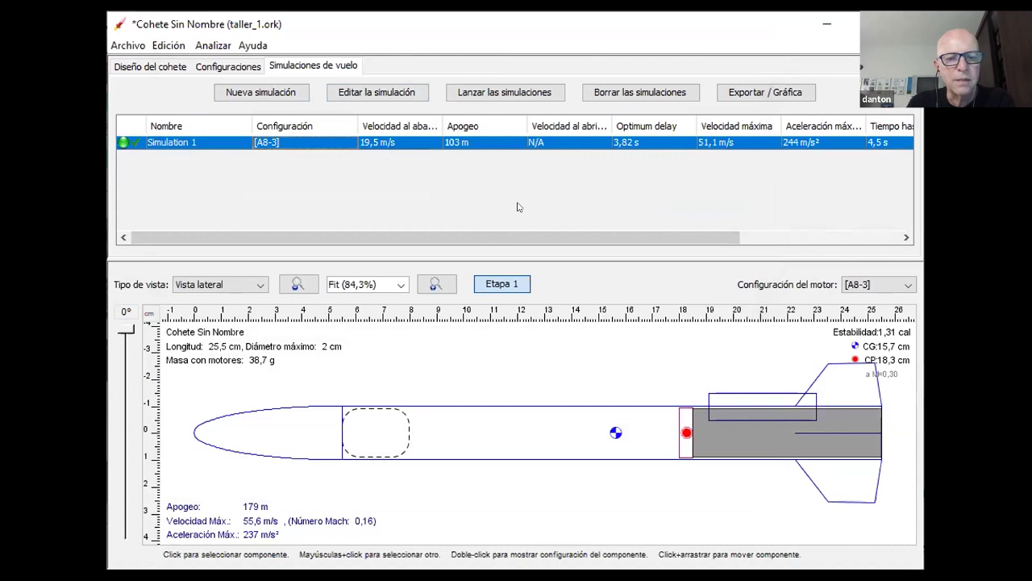
double_click(532, 230)
left_click(527, 221)
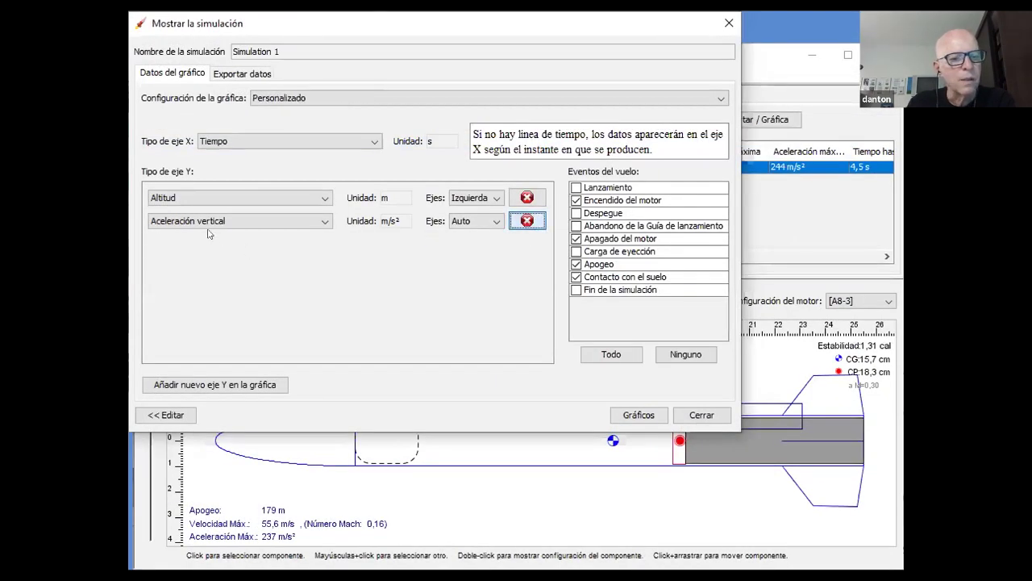
left_click(529, 222)
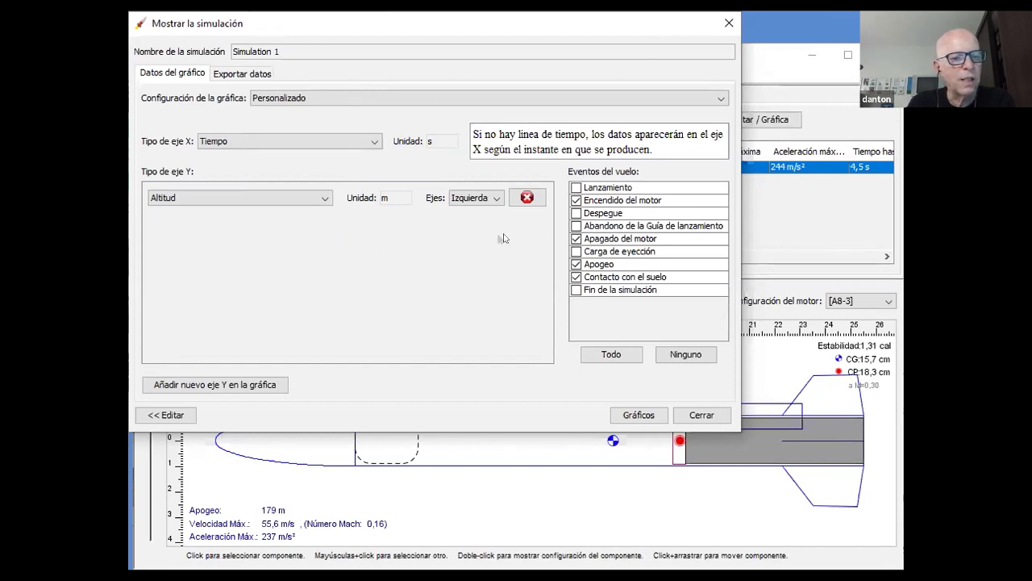
Set the X axis type to Distancia lateral, plot altitude against it, and close the chart.
left_click(375, 142)
mouse_move(374, 155)
left_mouse_down()
mouse_move(374, 183)
mouse_move(375, 173)
left_mouse_up()
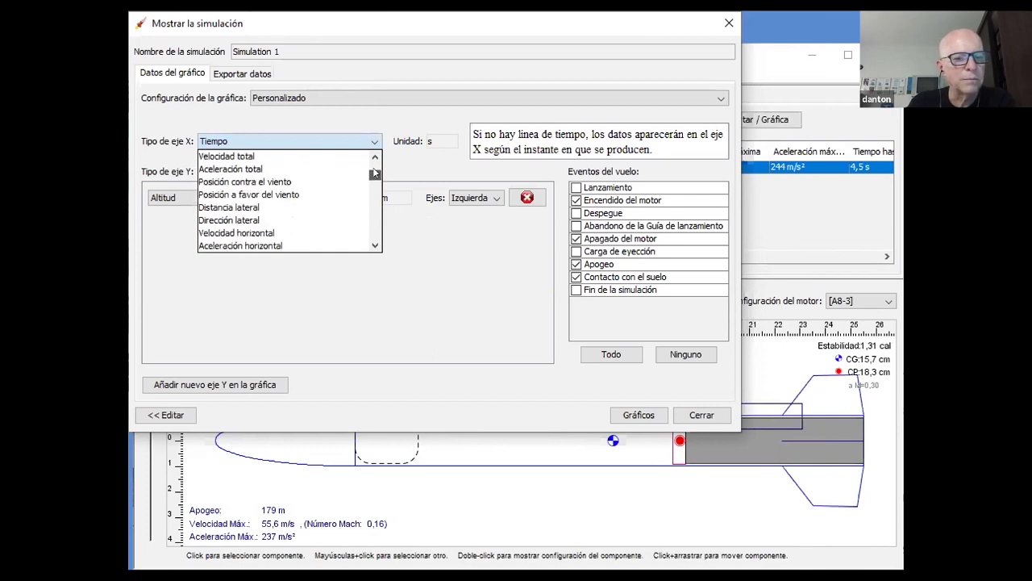
left_click(226, 208)
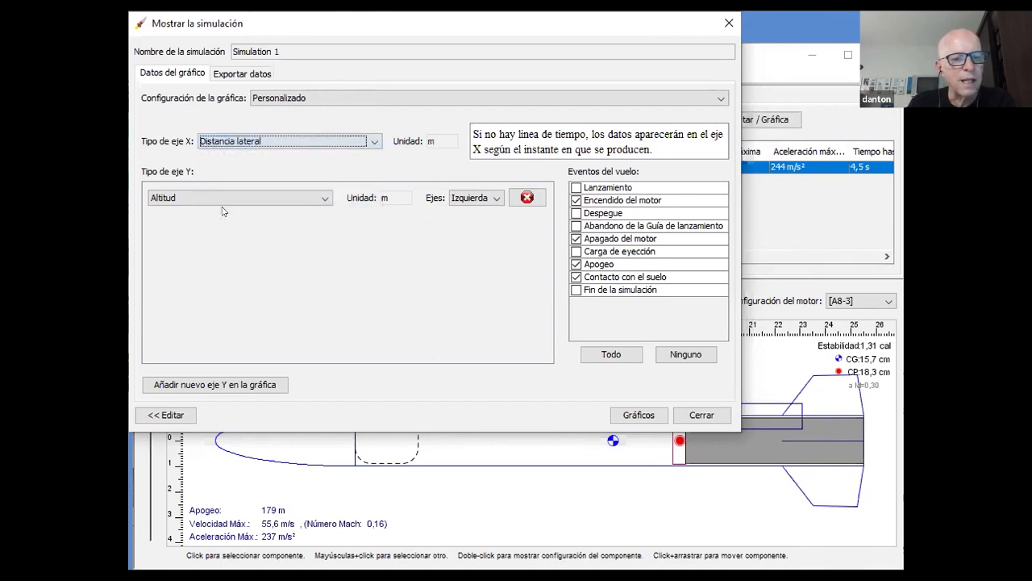
left_click(629, 414)
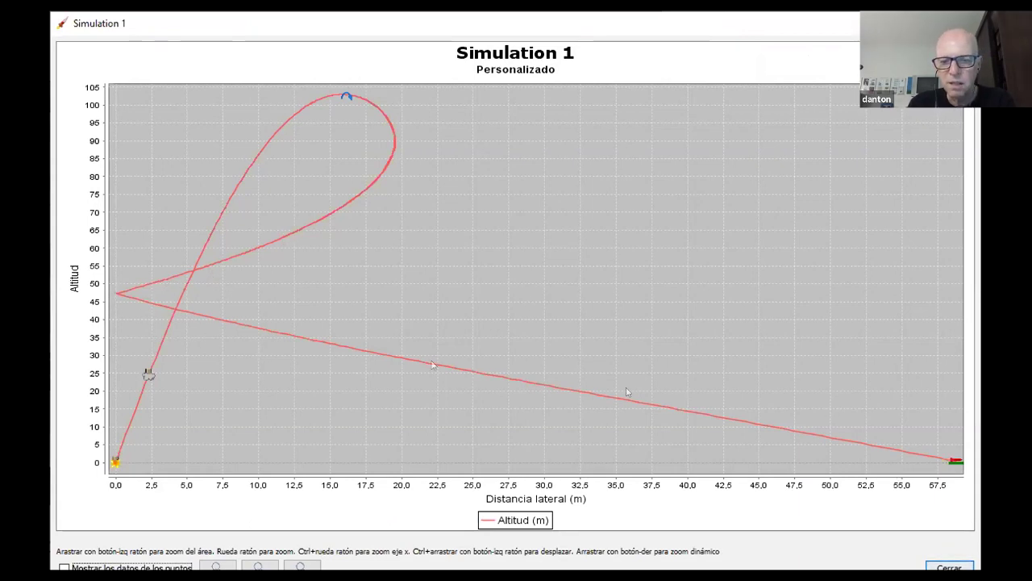
key("Tab")
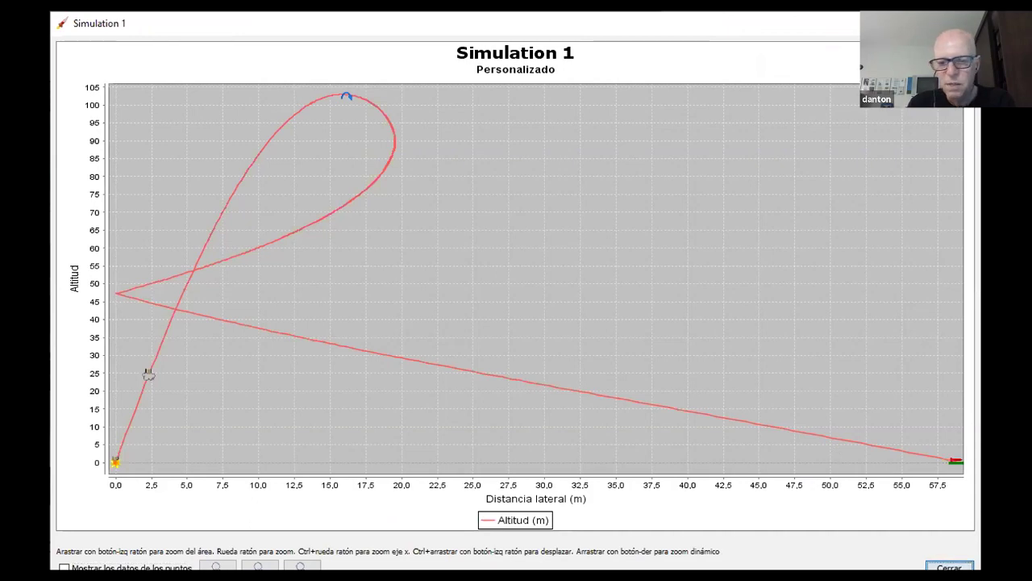
key("Return")
Return to Simulation 1's launch conditions and open the atmospheric pressure value for editing.
left_click(166, 414)
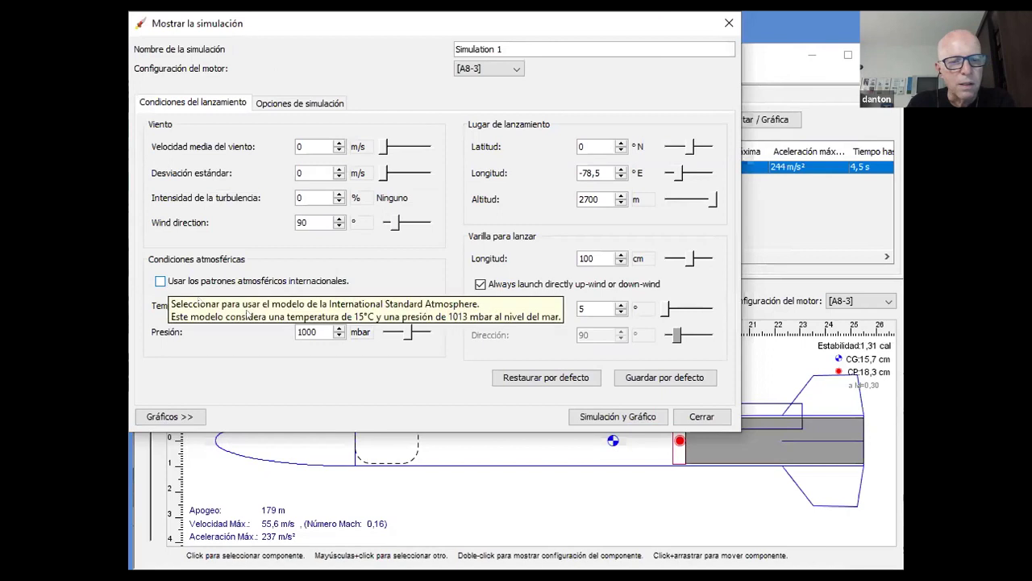
left_click(318, 332)
double_click(317, 331)
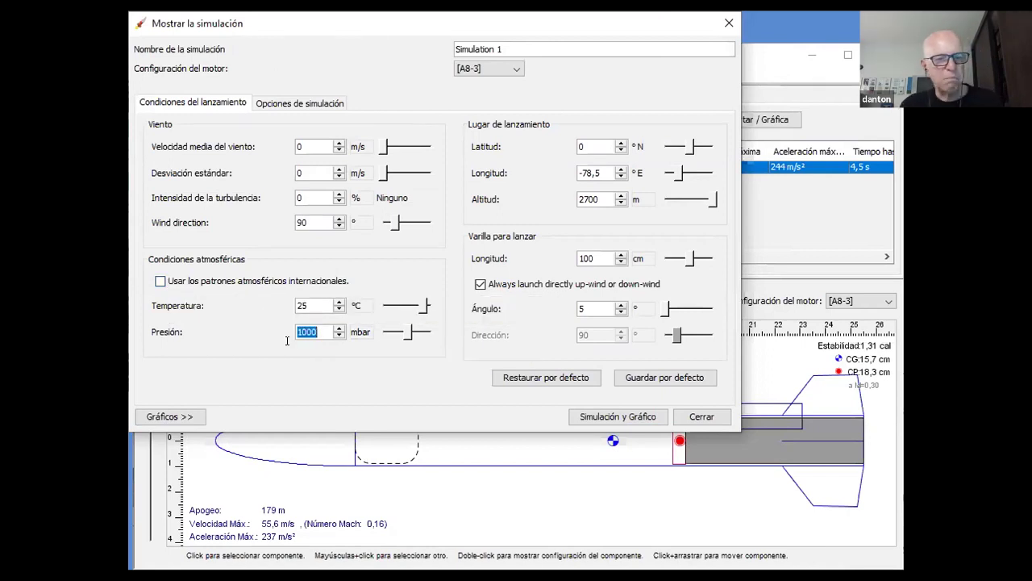